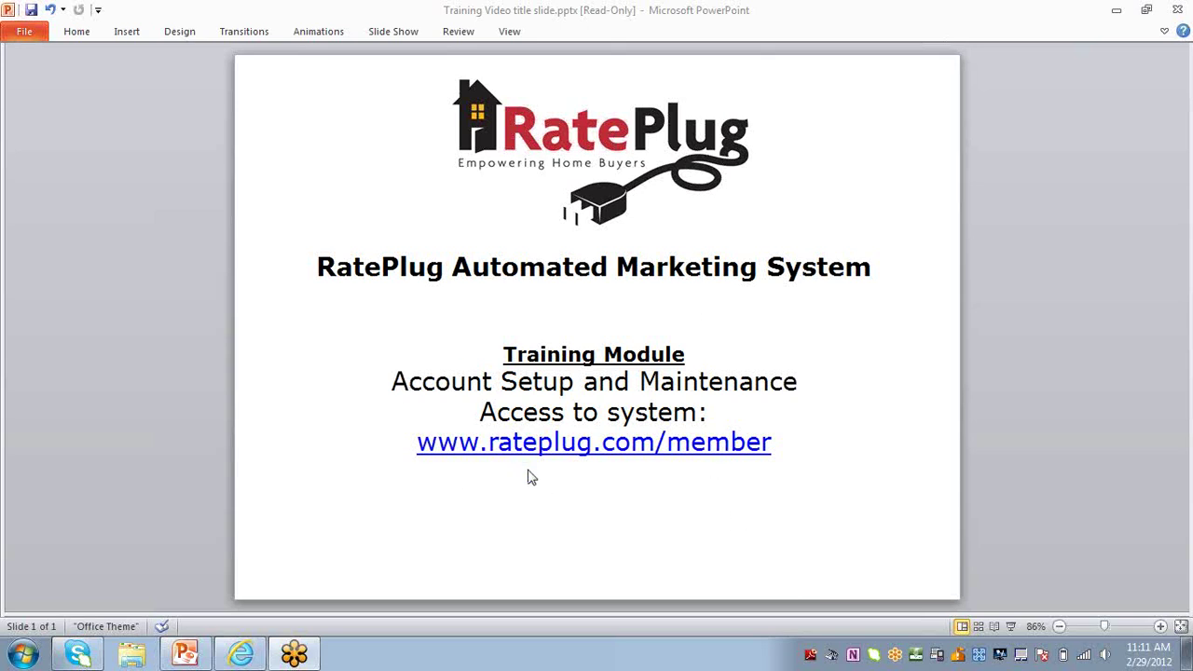
Step: Bring up the RatePlug member page and go to the Edit Your Account page
click(241, 654)
scroll(473, 530, down, 1)
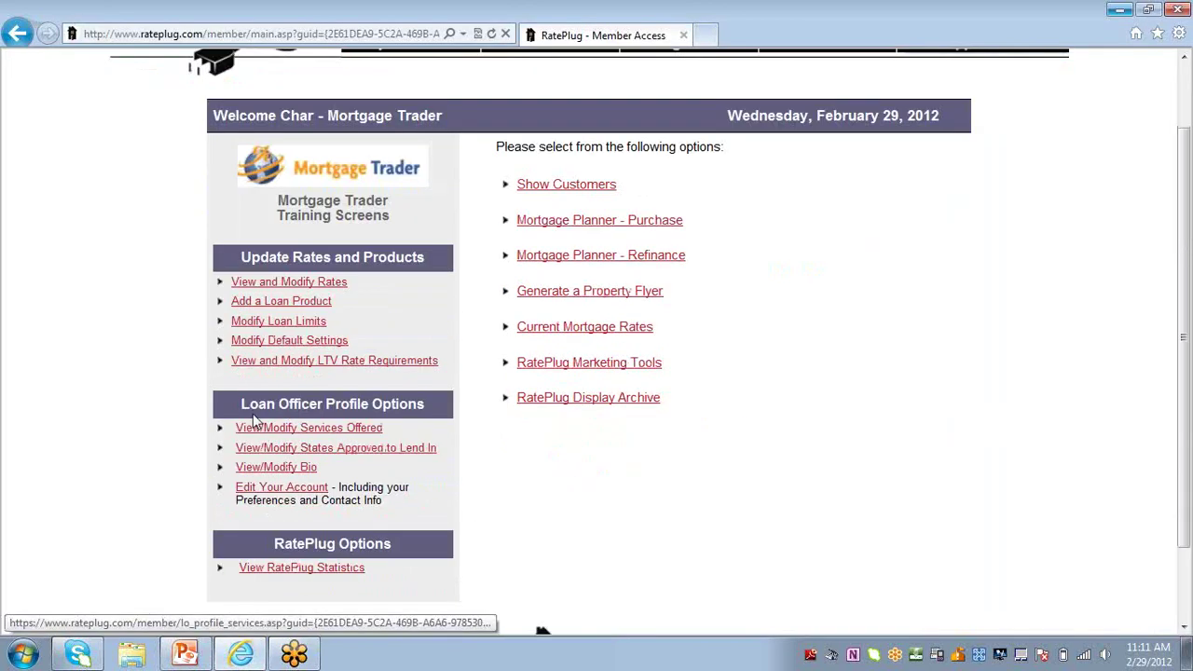
drag(241, 404, 426, 404)
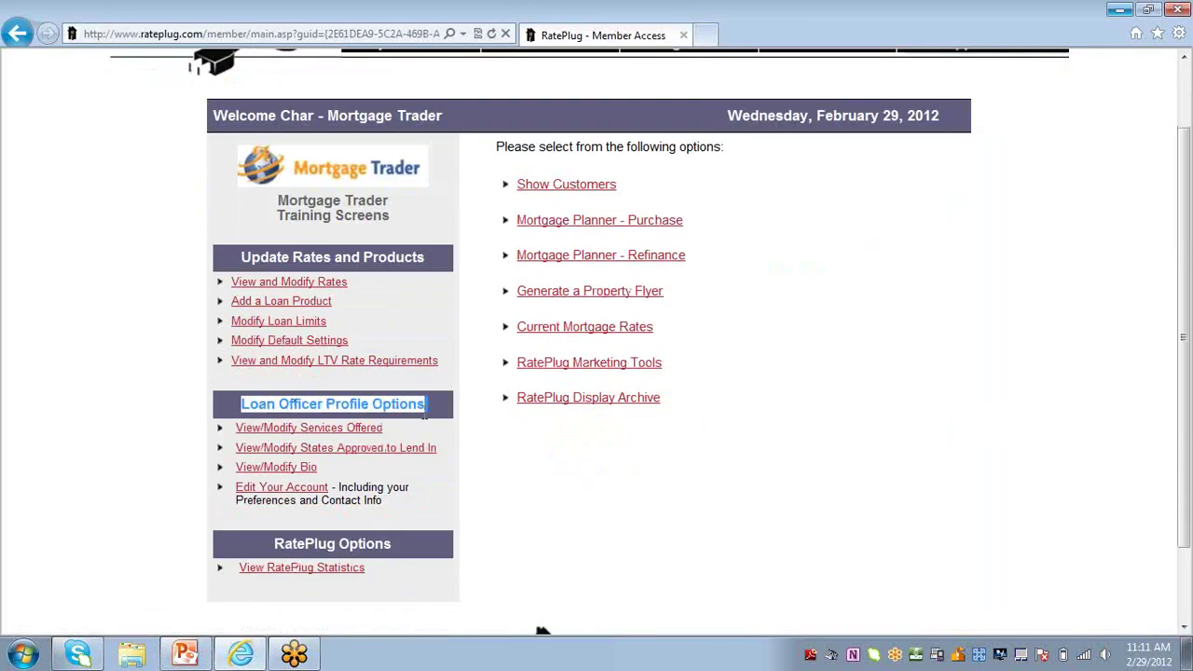
click(278, 488)
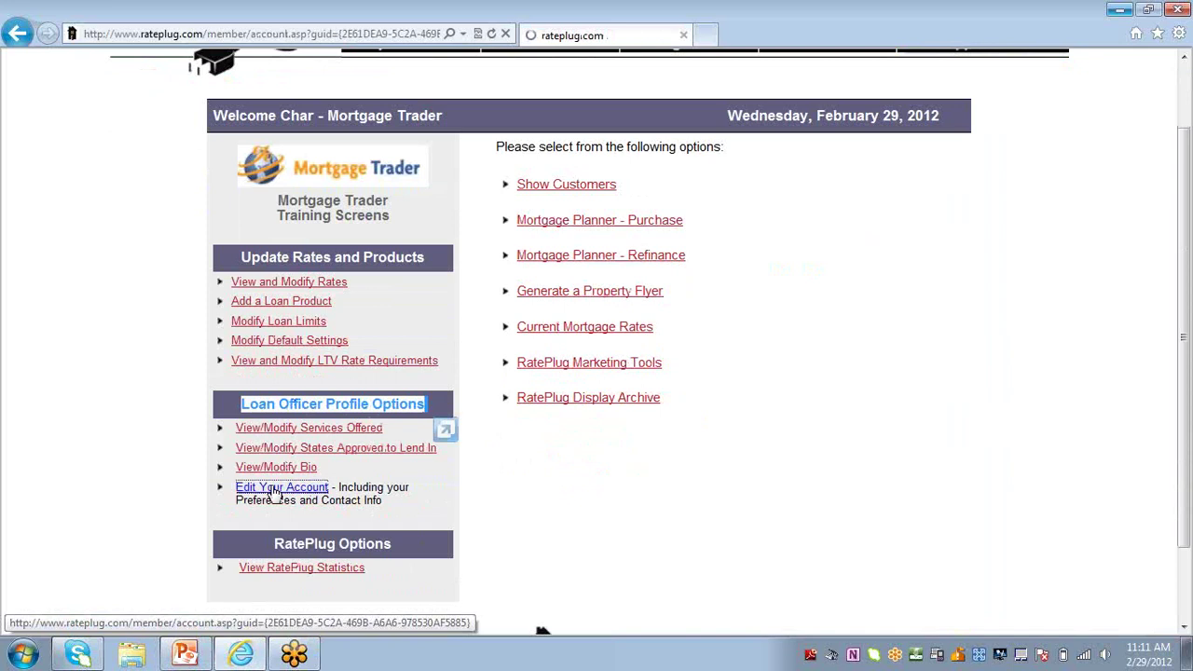
scroll(675, 471, down, 2)
scroll(671, 475, down, 2)
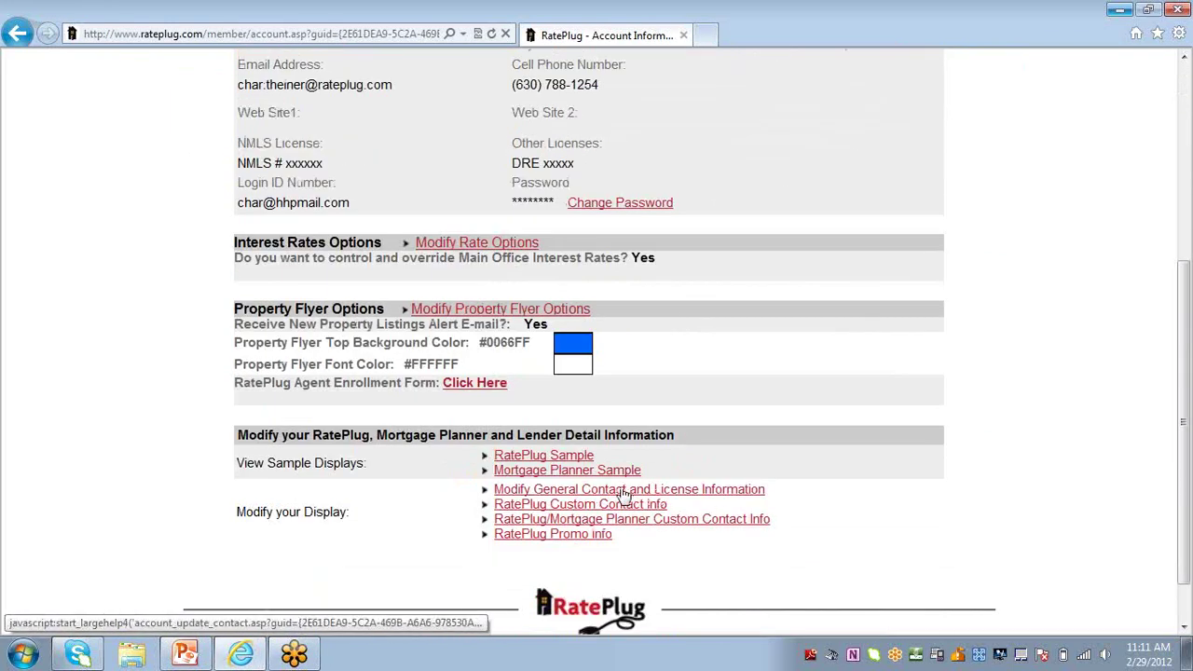
Step: Replace the last digits of the cell number and save the general contact and license information
click(624, 491)
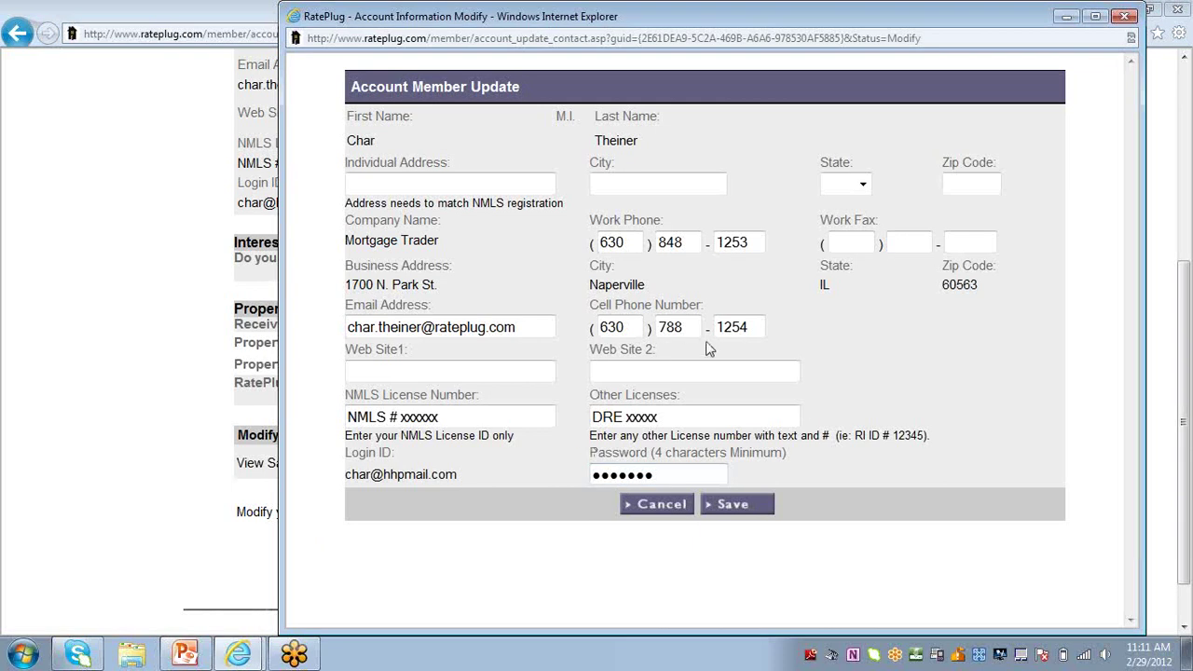
drag(747, 327, 712, 327)
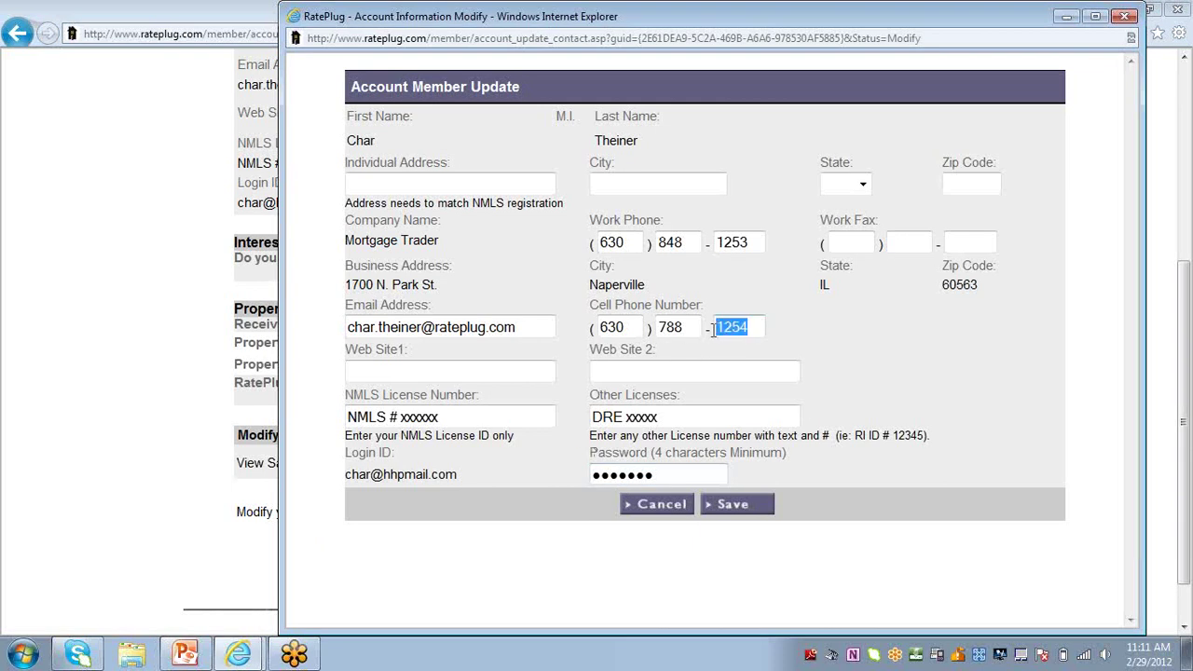
text(1254)
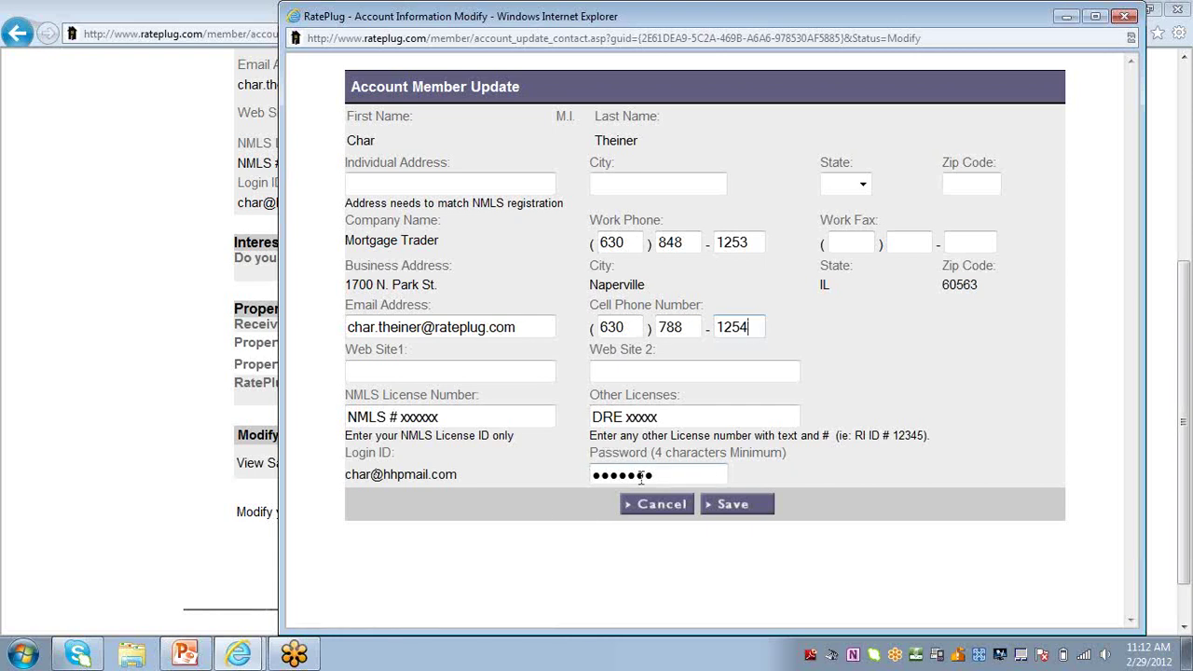
click(734, 506)
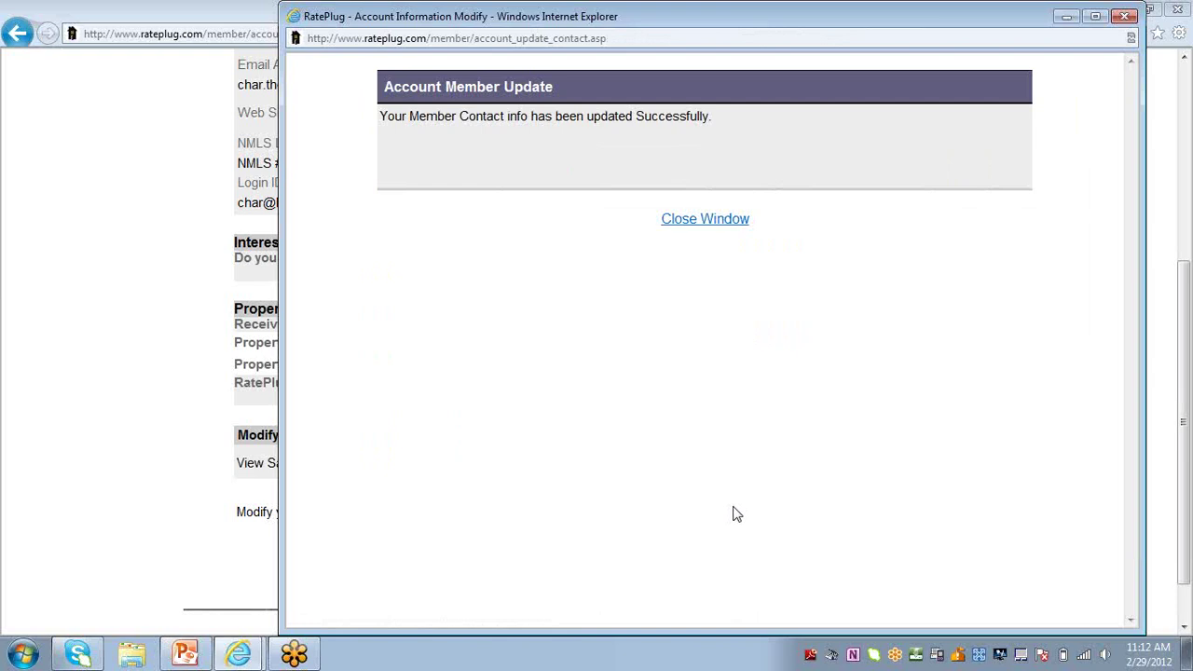
Step: Dismiss the confirmation and go to the View/Modify States Approved to Lend In page
click(706, 220)
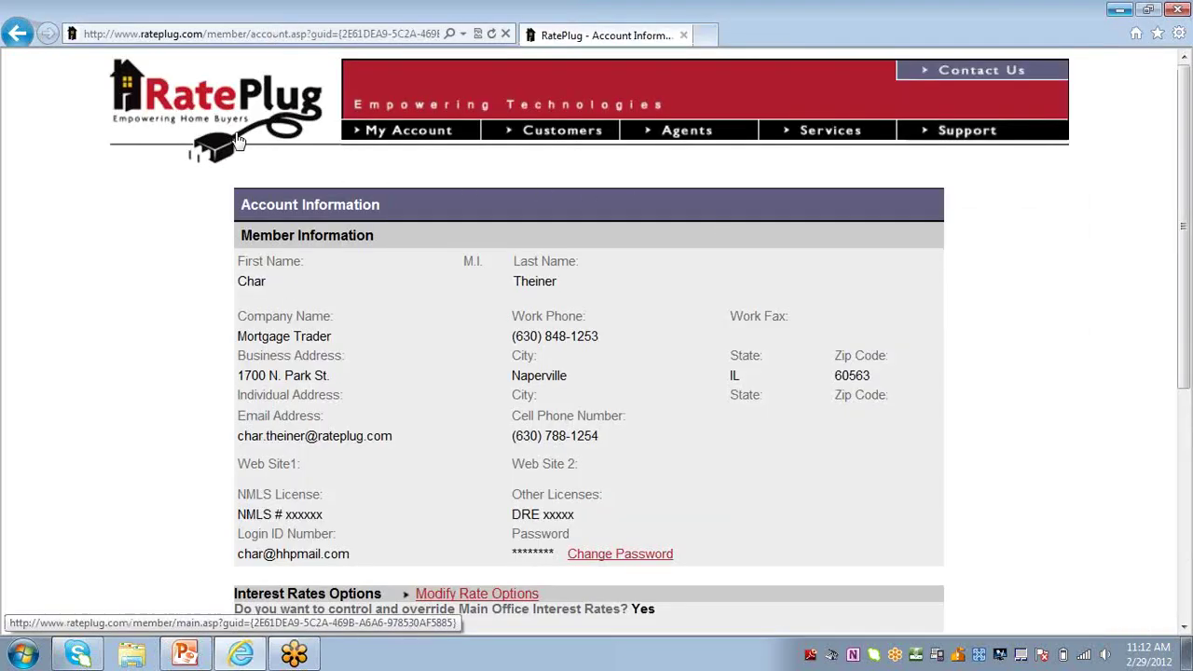
click(212, 105)
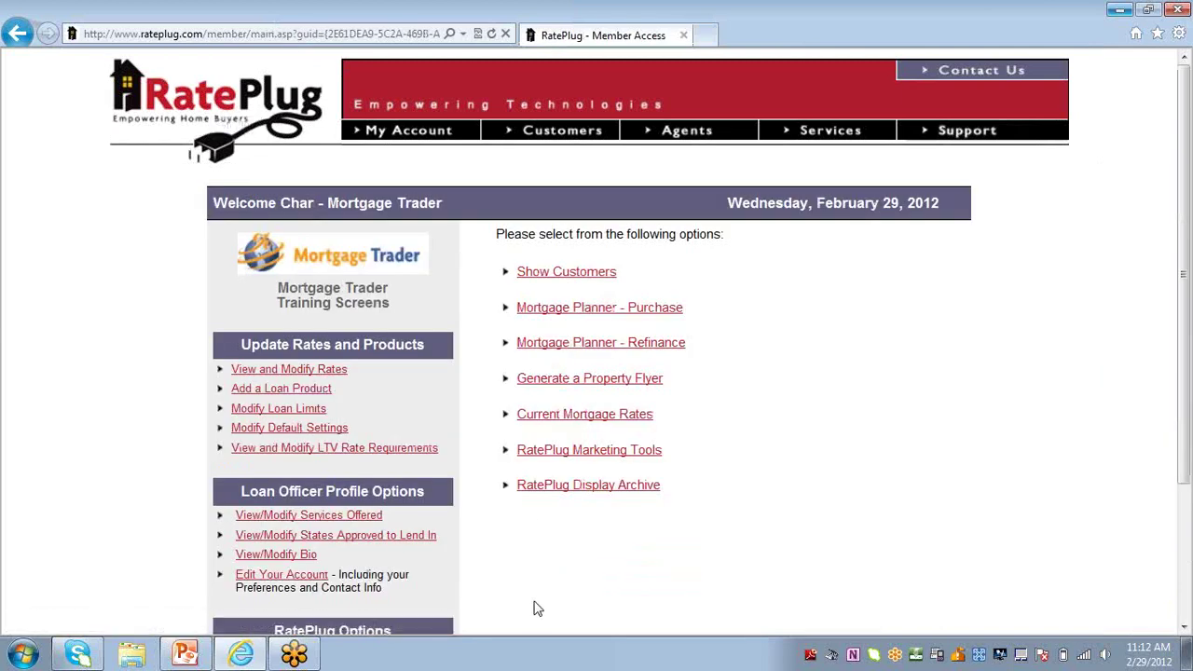
click(269, 542)
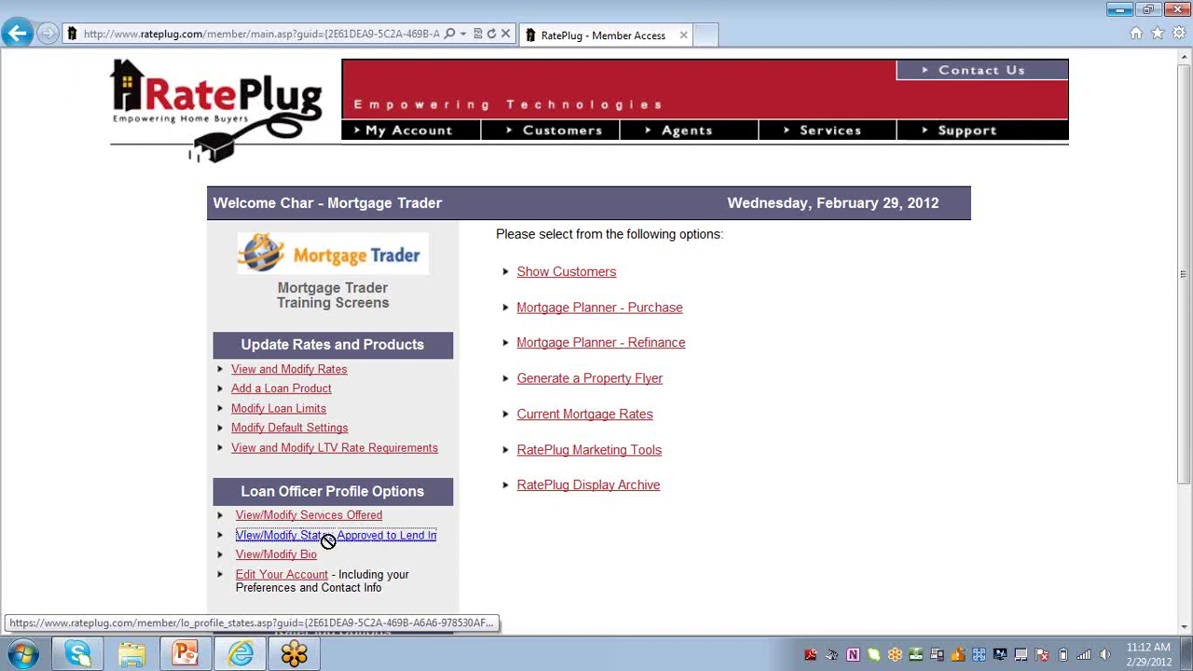
click(335, 540)
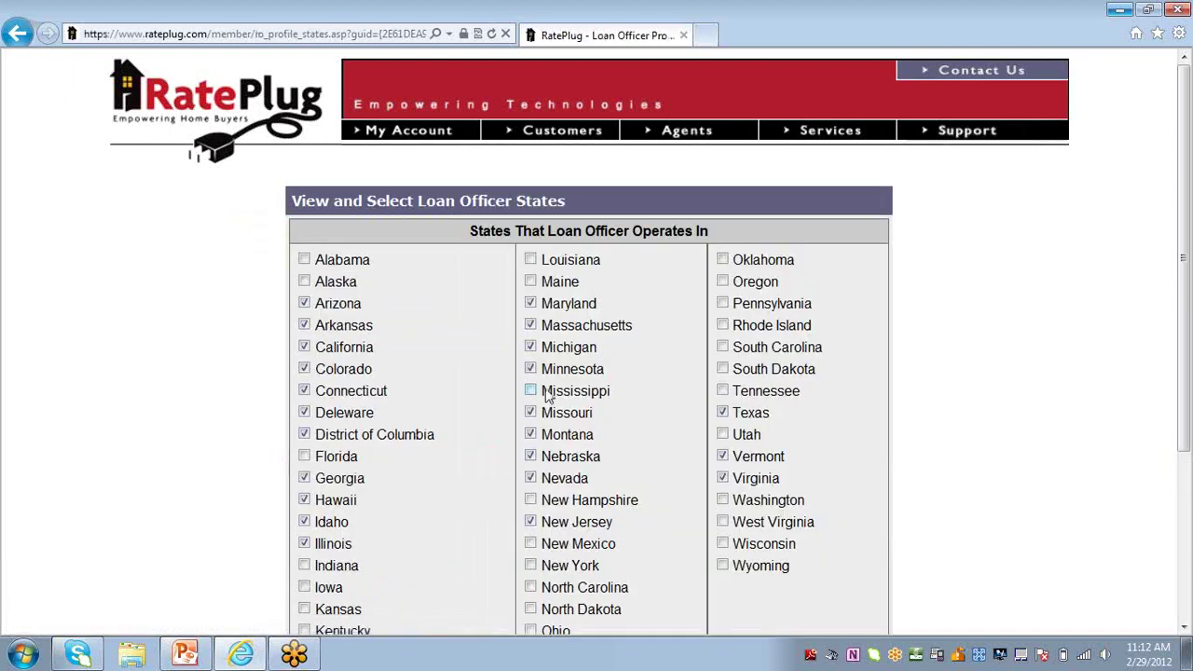
Step: Add Alaska and Maine as lending states, save, and return to the member menu
click(305, 282)
click(530, 281)
scroll(699, 391, down, 2)
scroll(699, 391, down, 1)
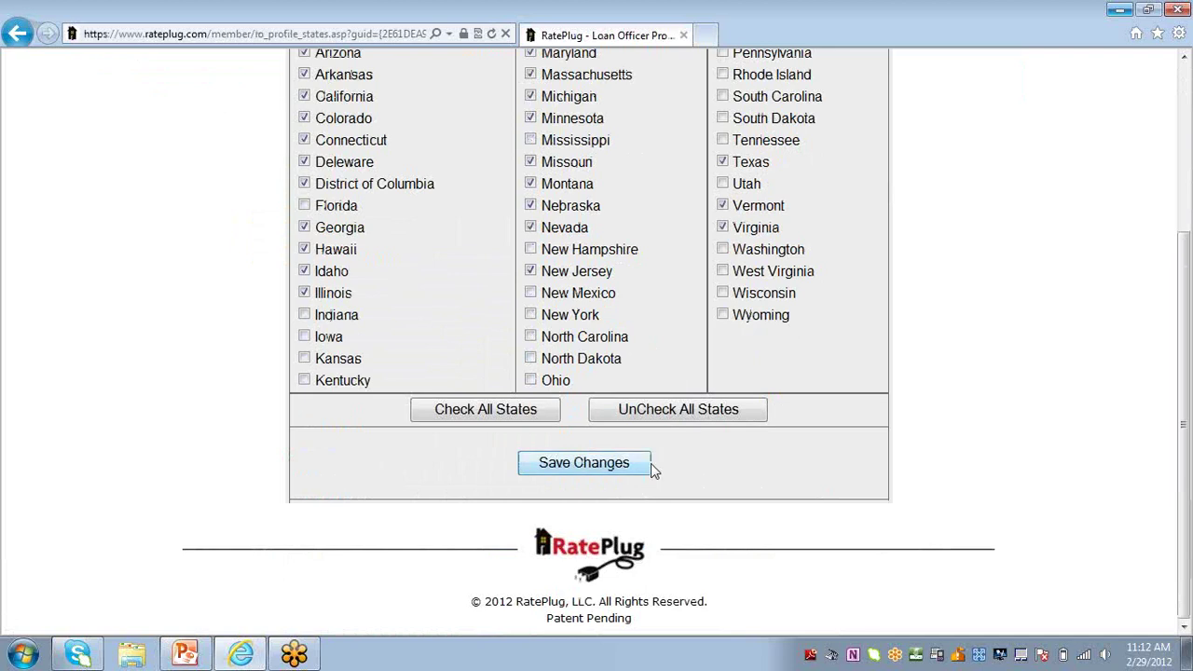
click(559, 464)
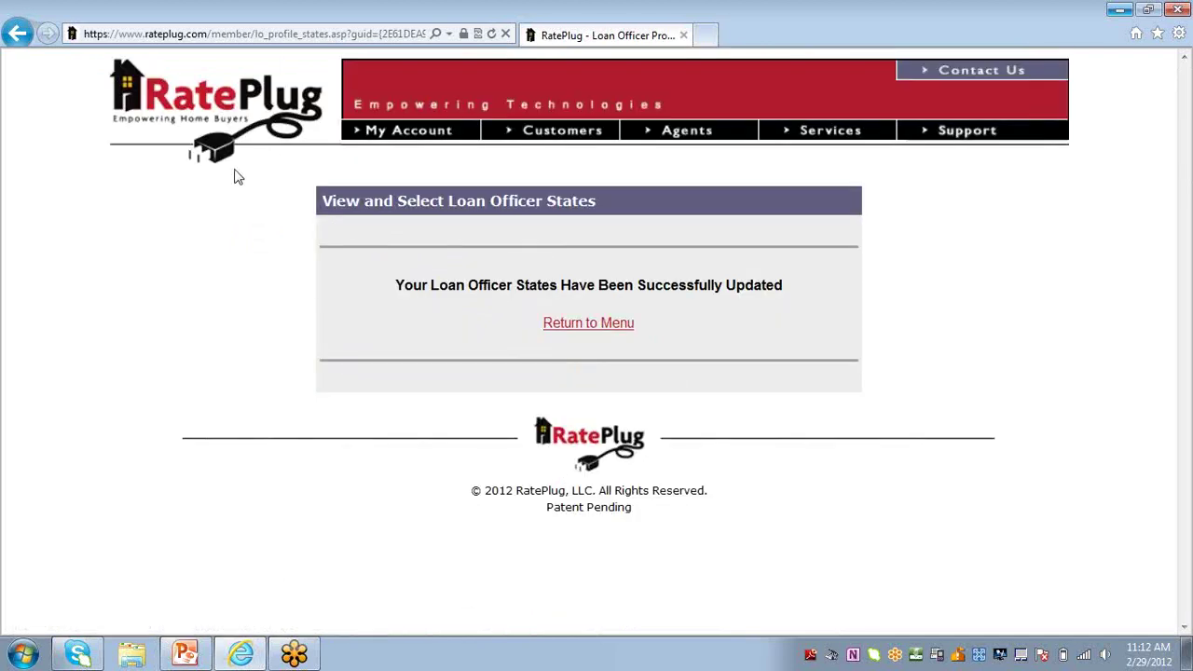
click(247, 131)
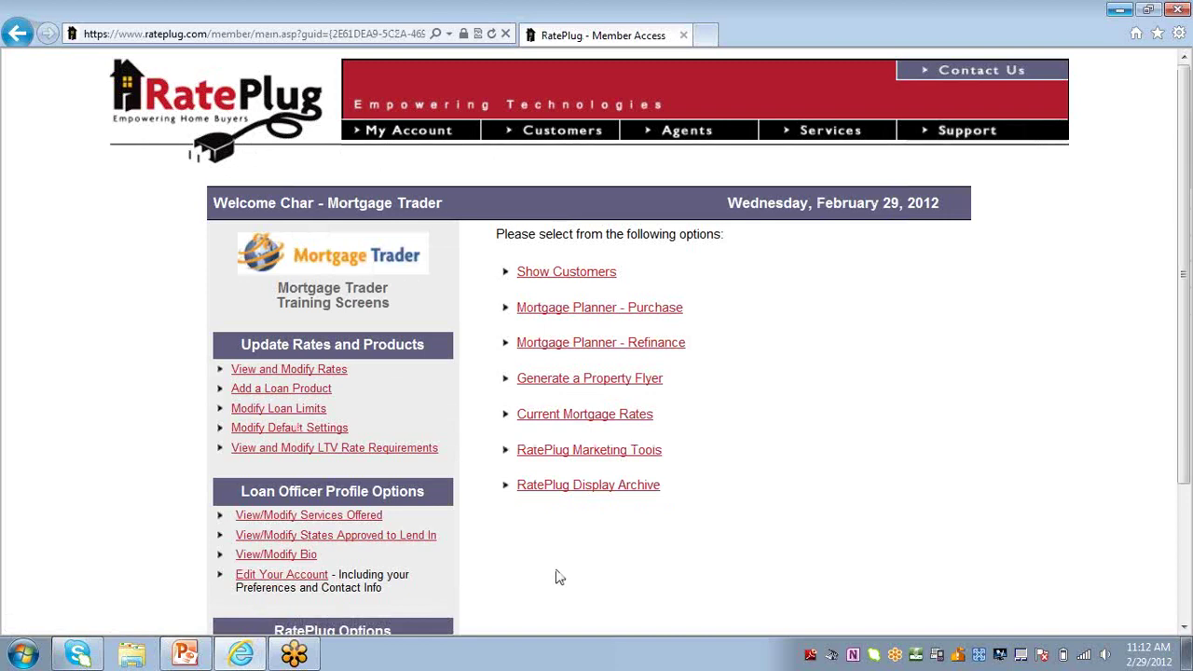
Step: In Marketing Tools, set the property flyer background colour to #006699 and save
scroll(557, 578, down, 2)
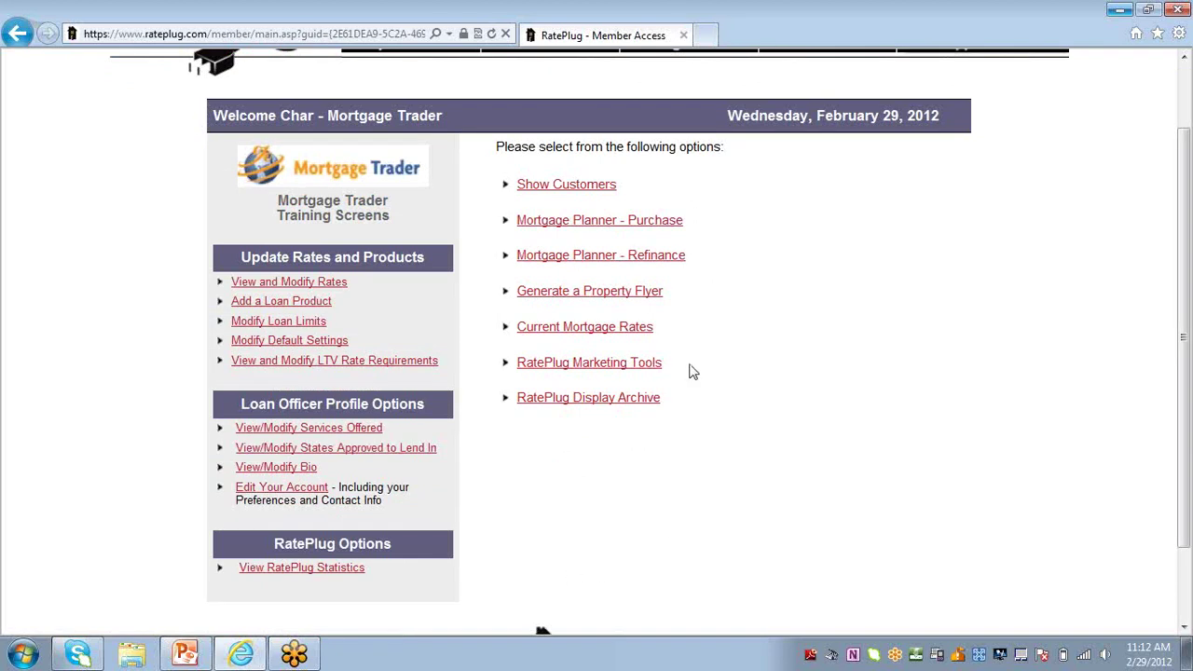
click(570, 365)
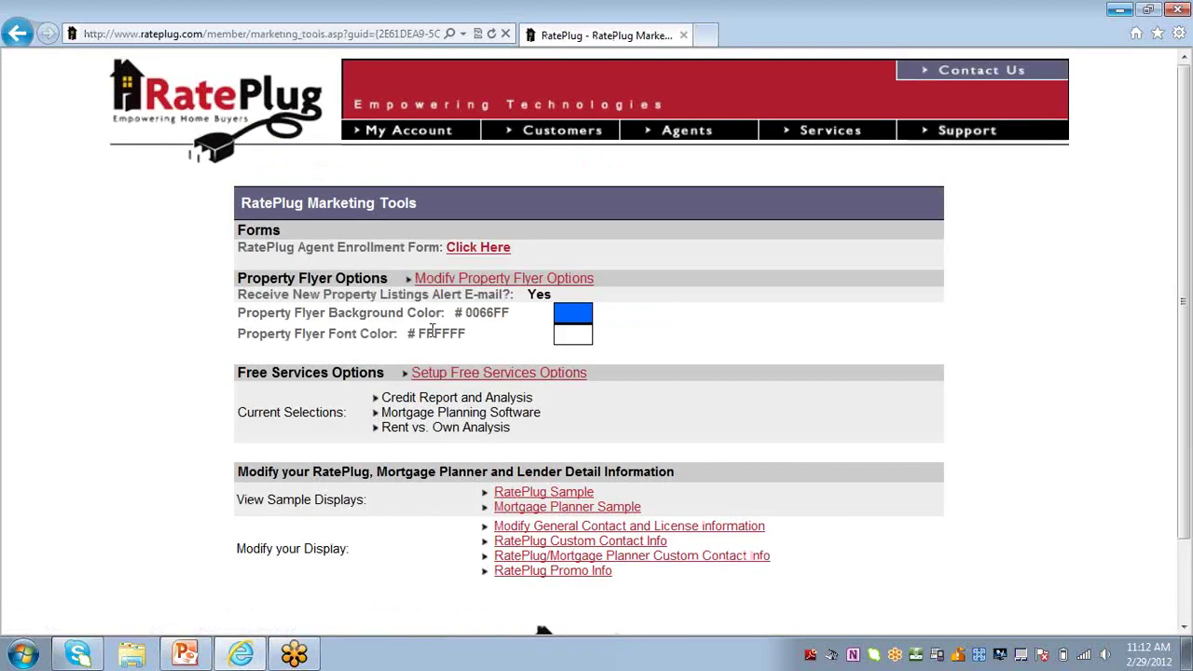
click(503, 281)
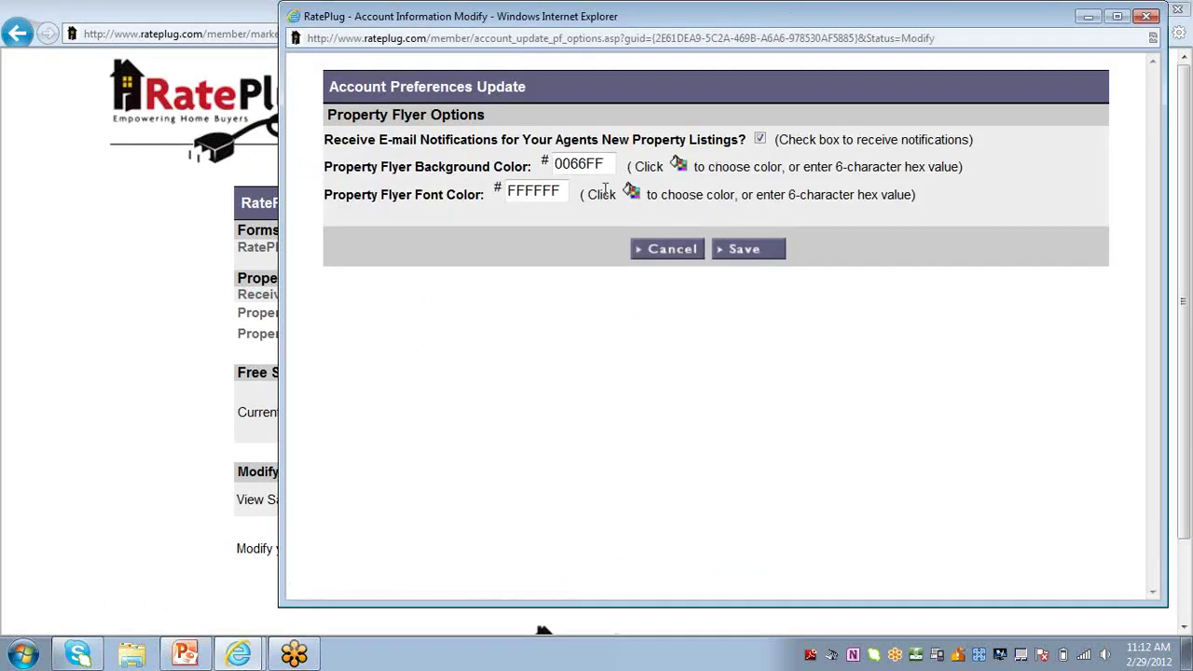
click(678, 168)
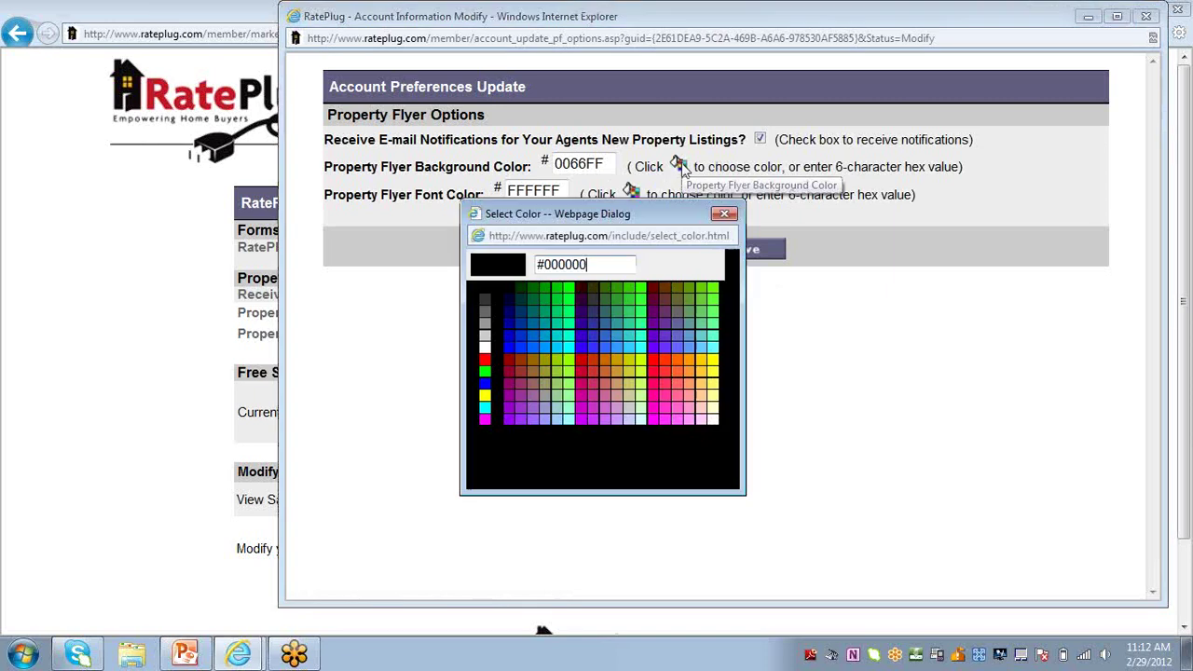
click(537, 333)
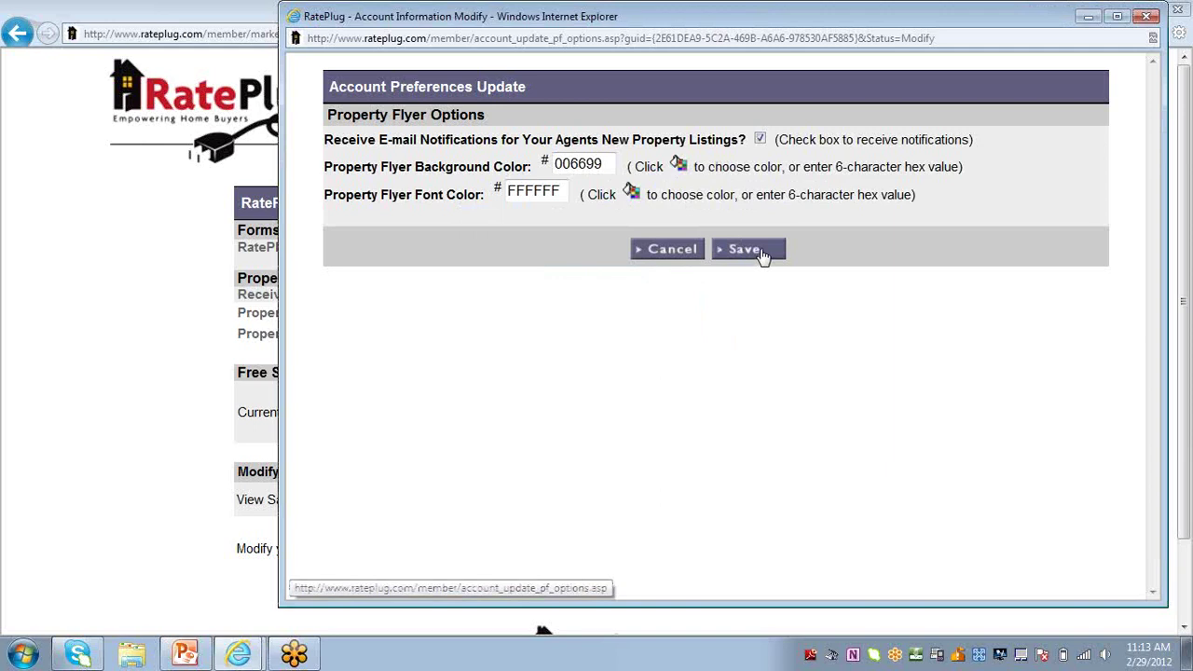
click(760, 252)
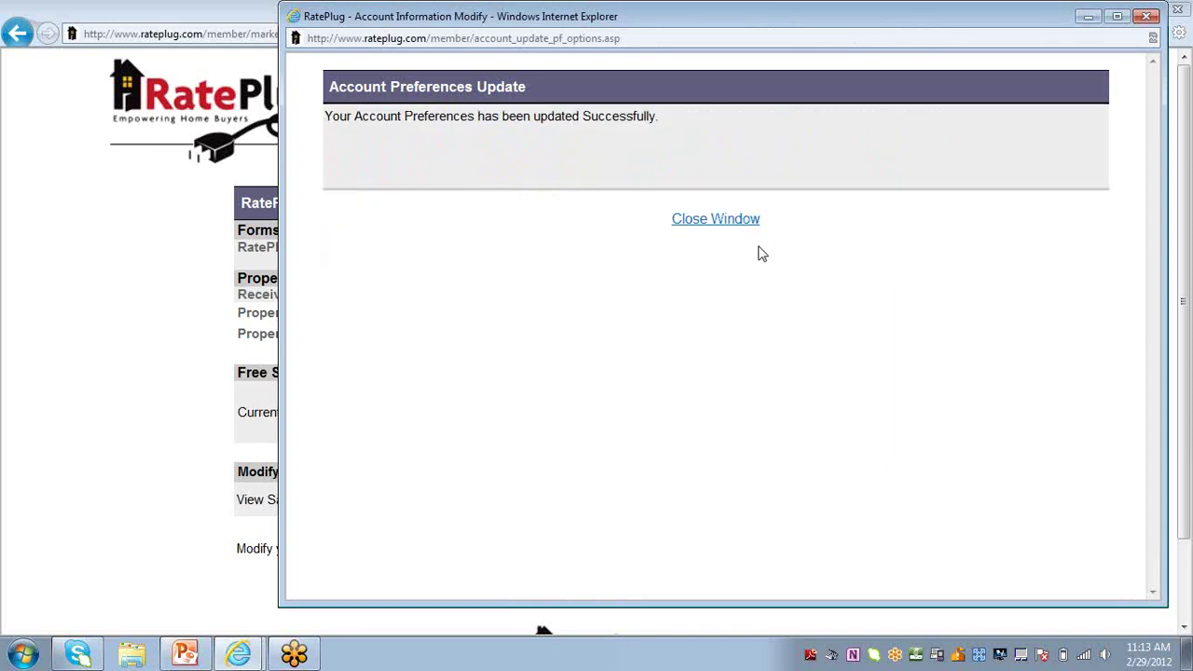
click(715, 220)
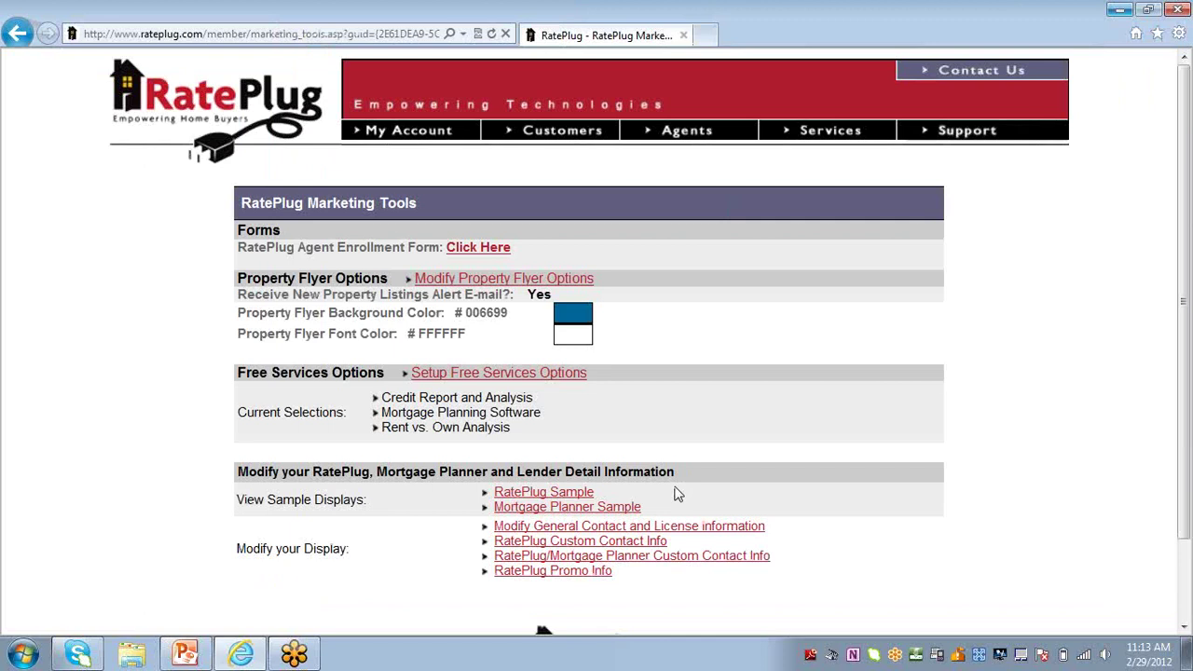
Step: Delete the stray characters after 'here' in the RatePlug promo text and save it
scroll(678, 494, down, 2)
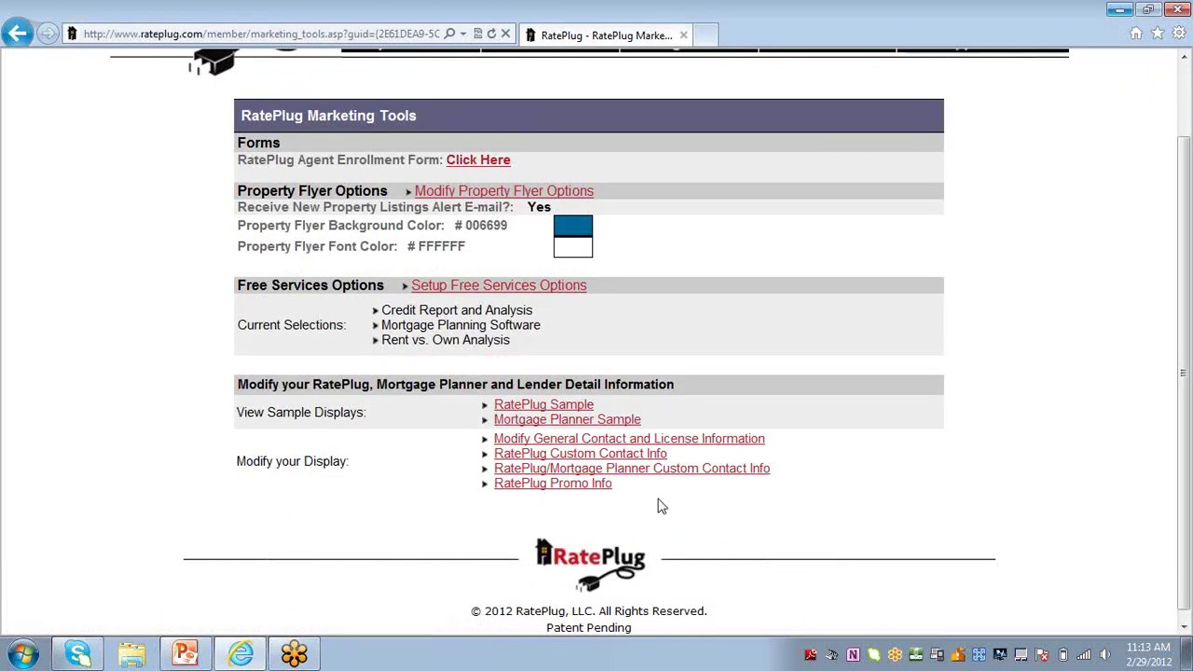
click(572, 487)
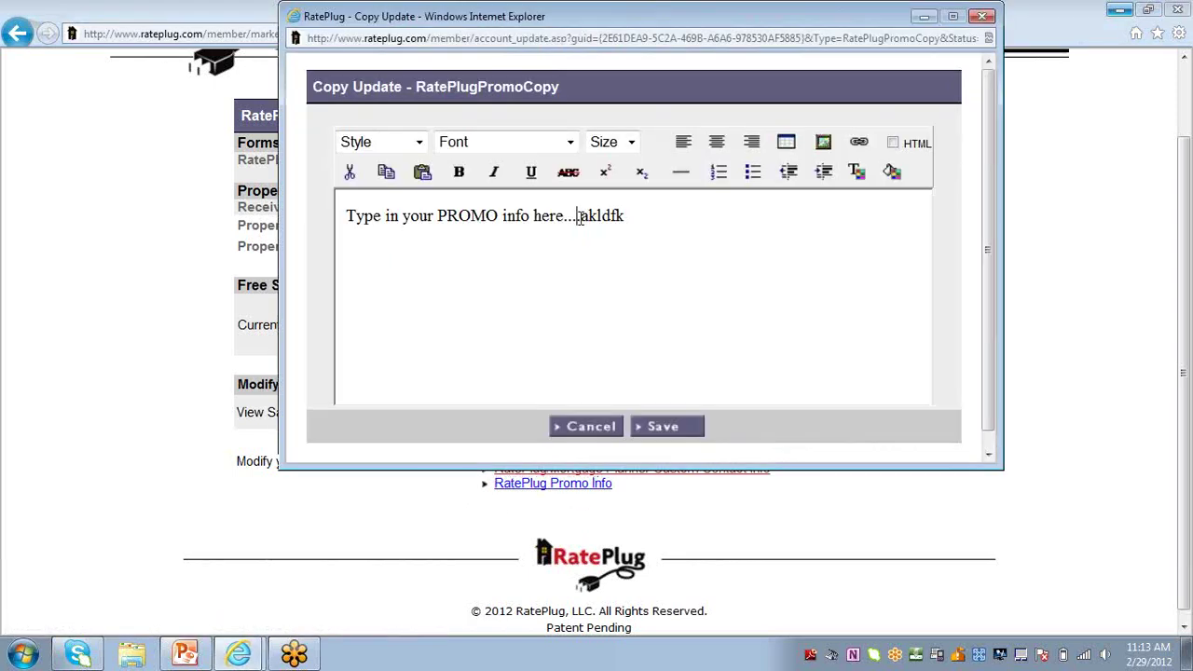
drag(578, 215, 671, 226)
text(ajd)
text(kf)
key(BackSpace)
key(BackSpace)
key(BackSpace)
key(BackSpace)
key(BackSpace)
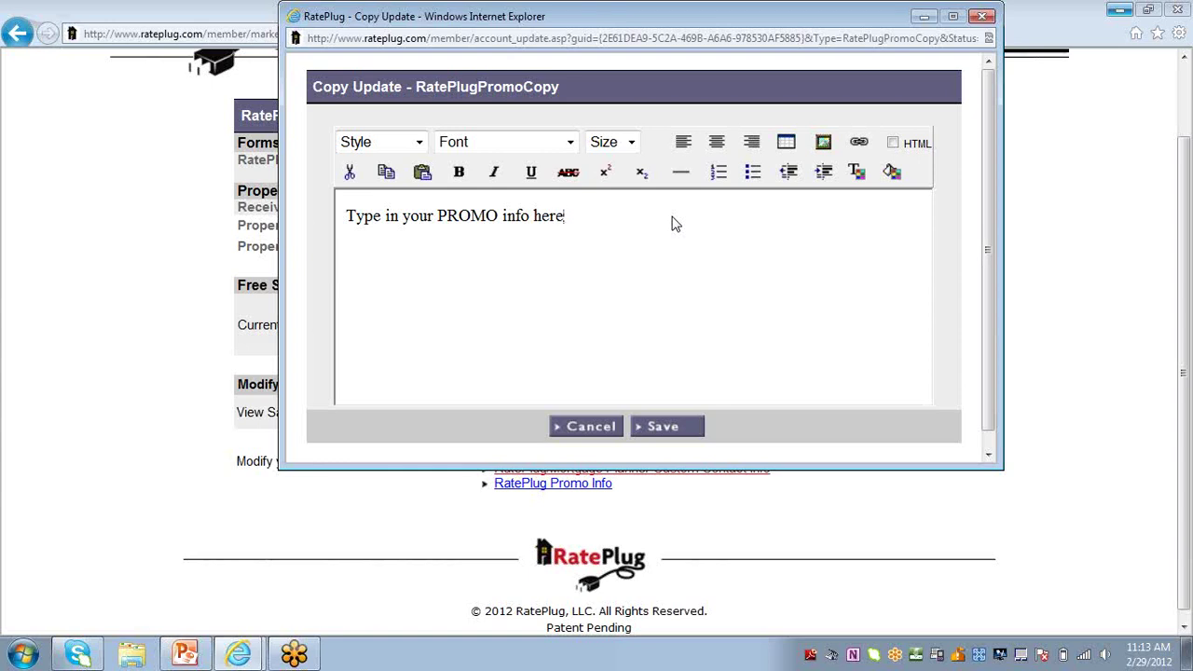
click(665, 426)
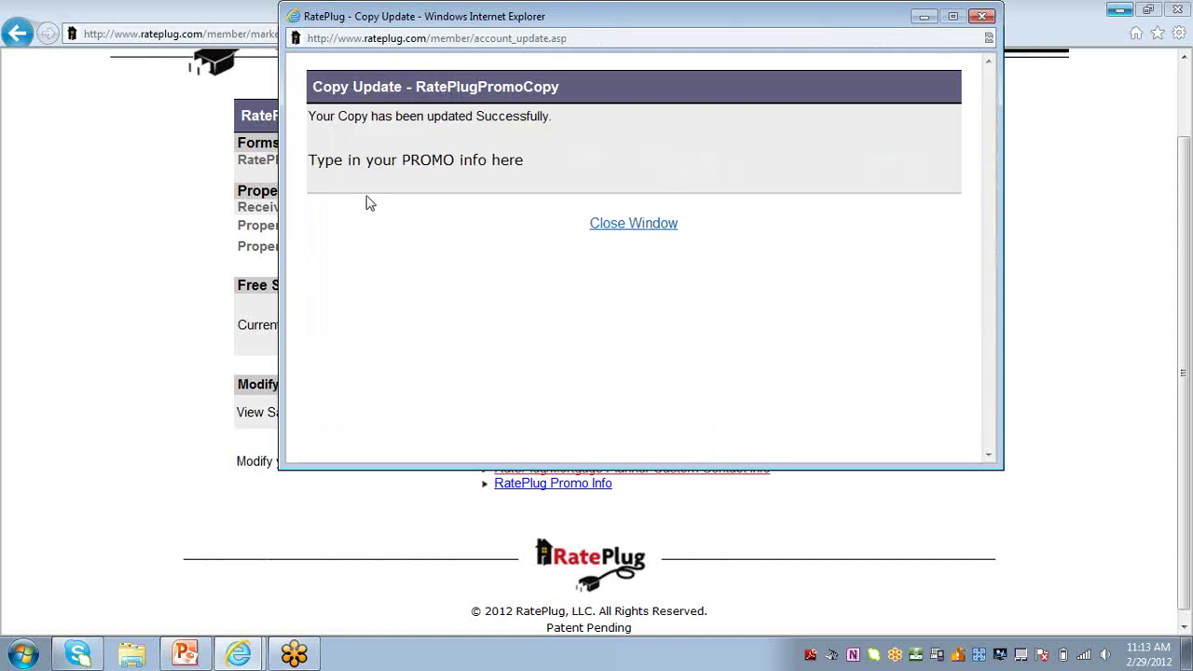
click(657, 223)
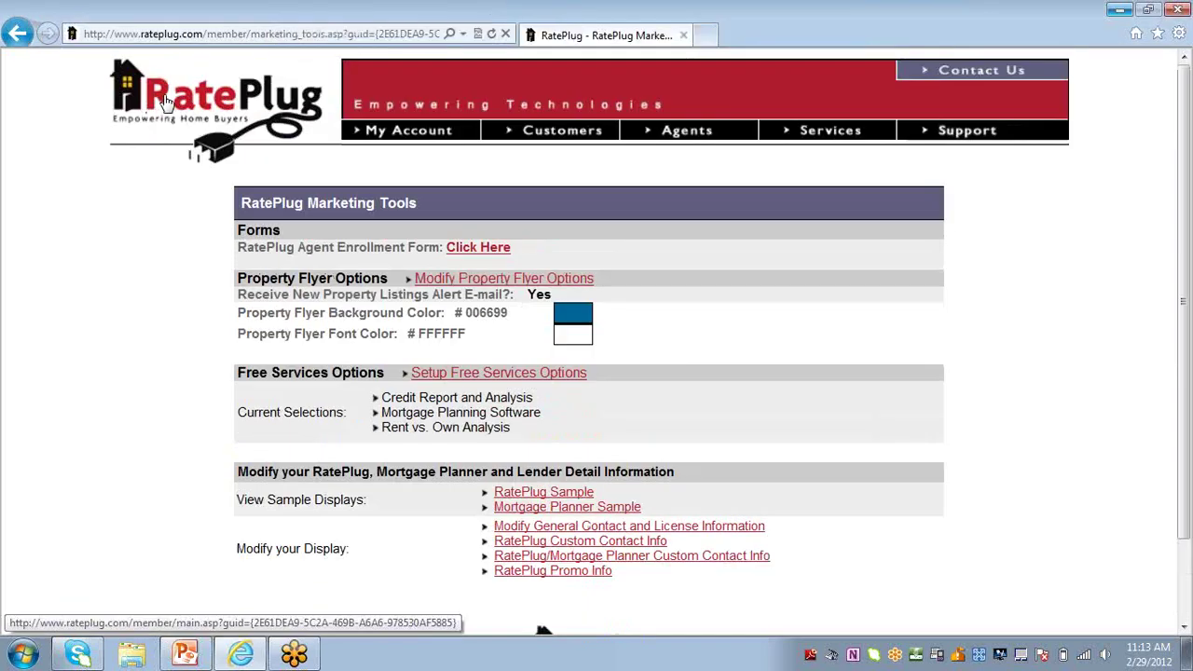
Step: Go back to the main member page and view the RatePlug usage statistics
click(166, 99)
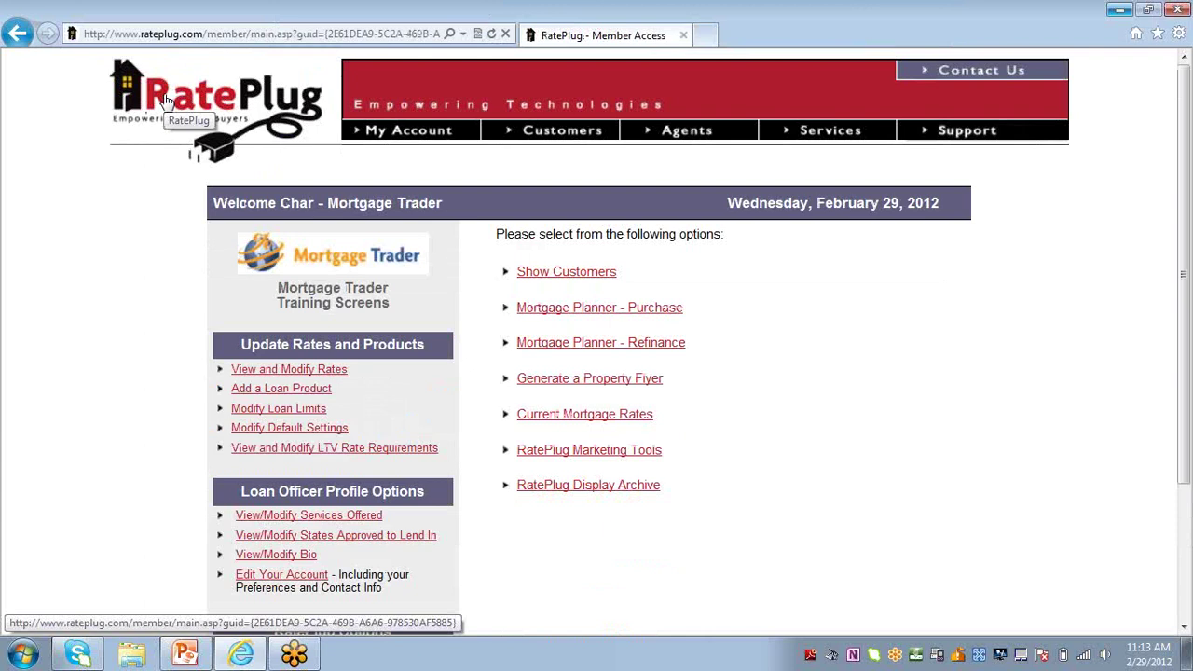
scroll(158, 130, down, 3)
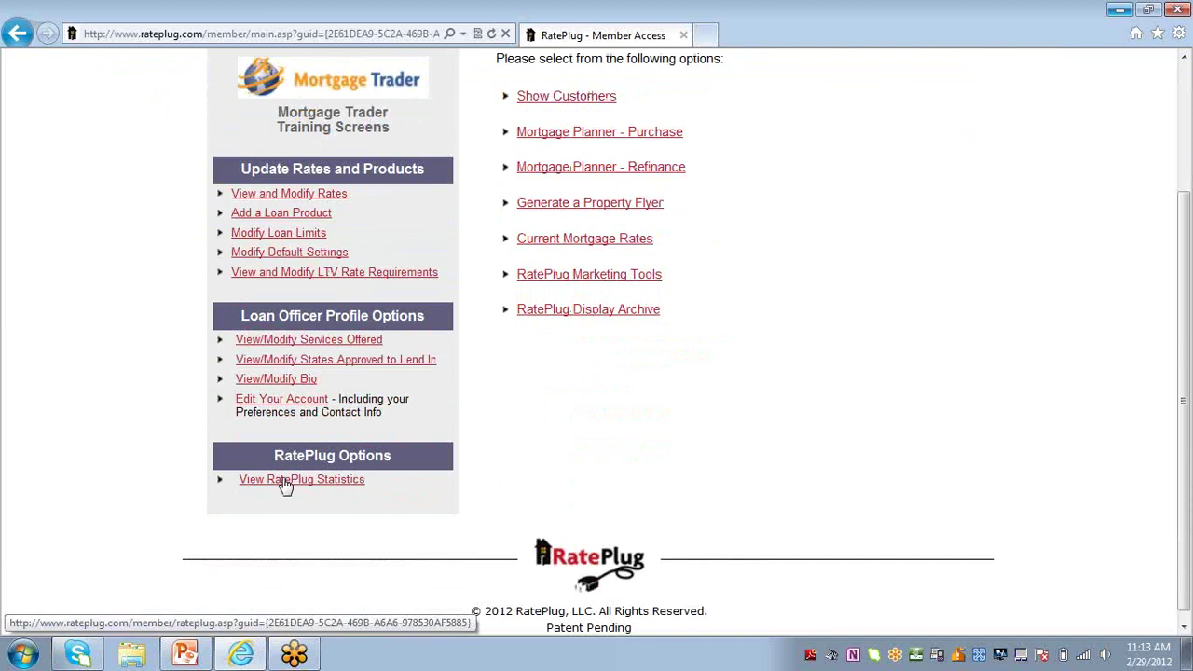
click(285, 480)
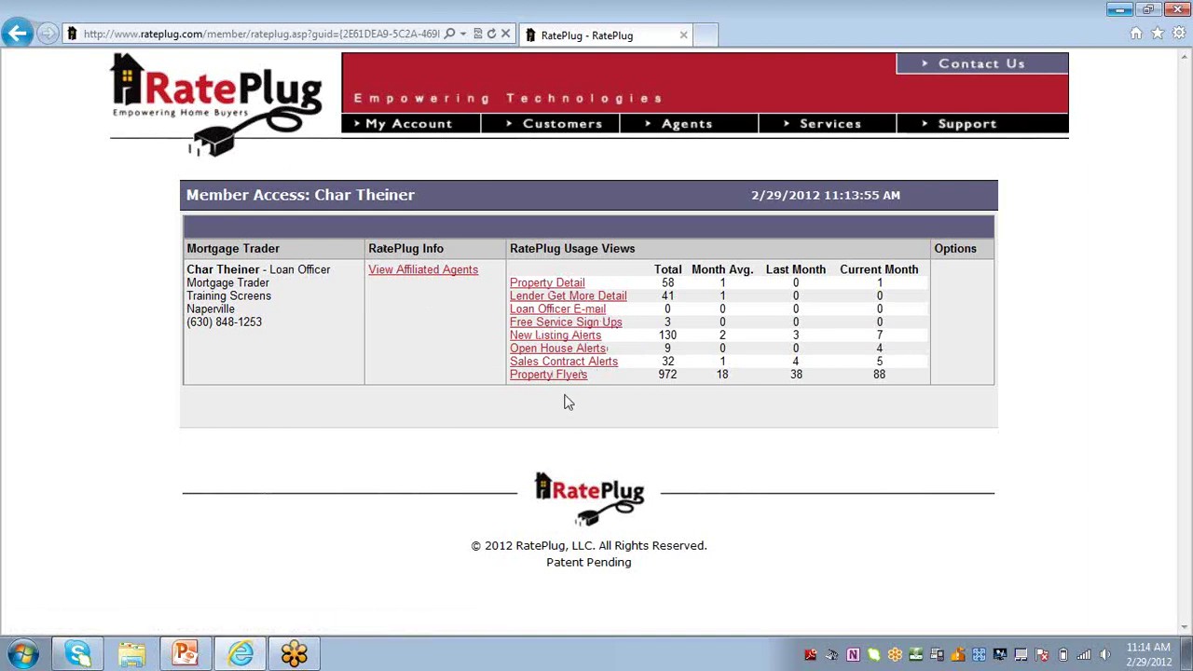
Step: Return to the main member page and go to the RatePlug Support page
click(187, 97)
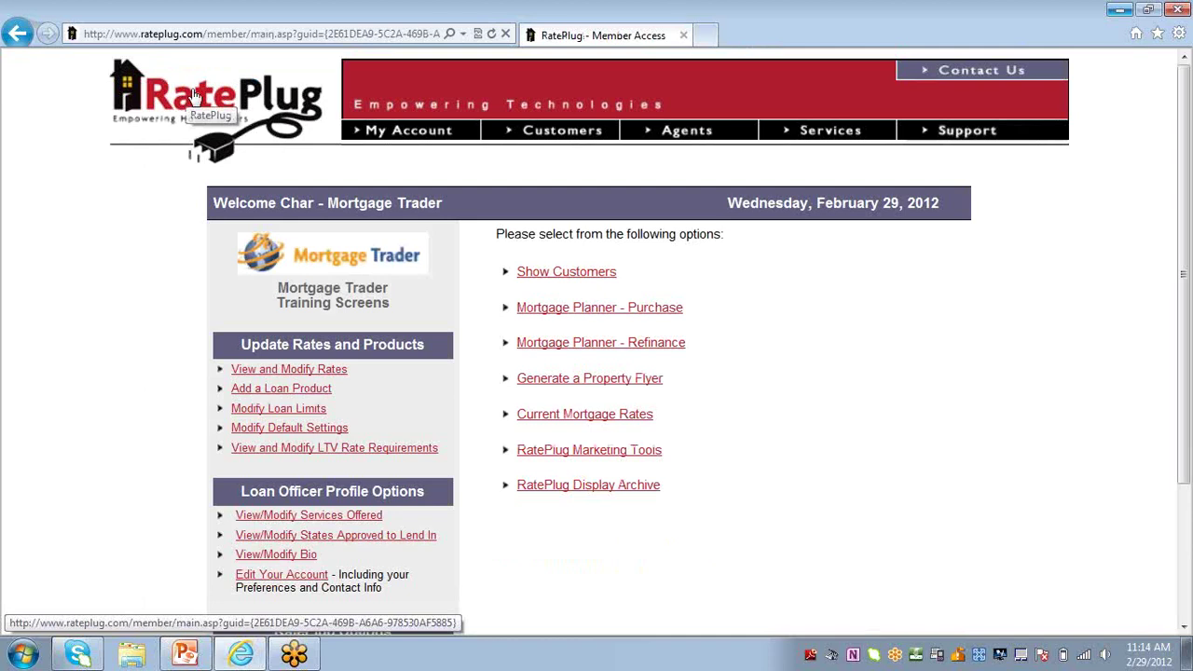
mouse_move(963, 130)
click(940, 140)
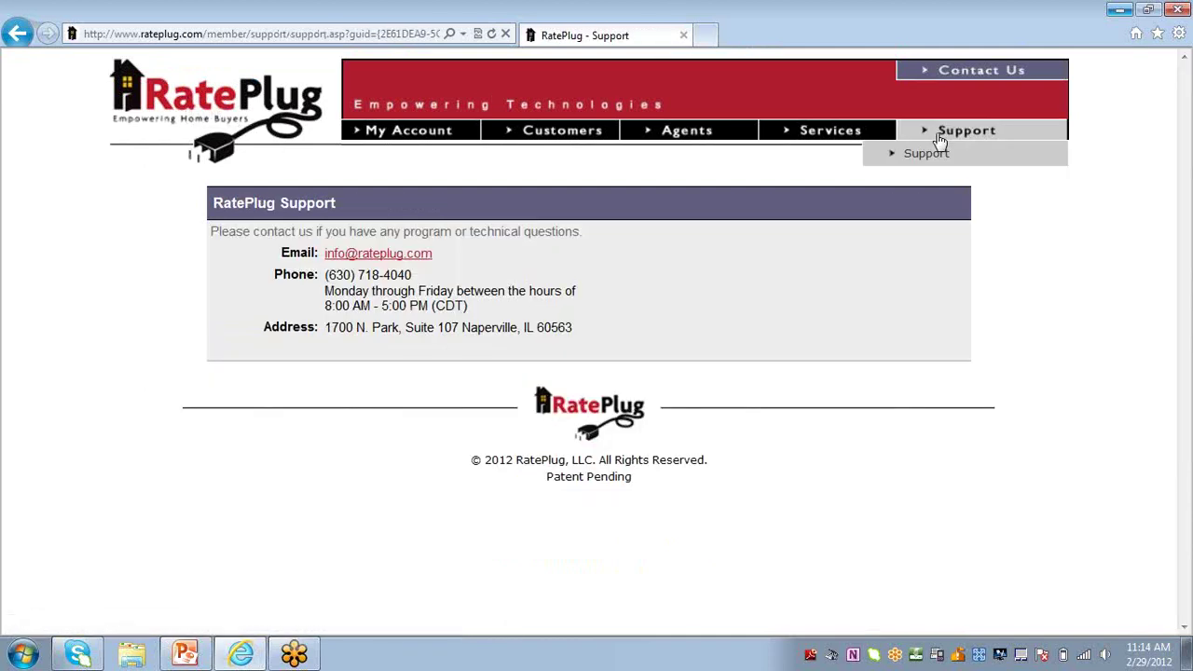